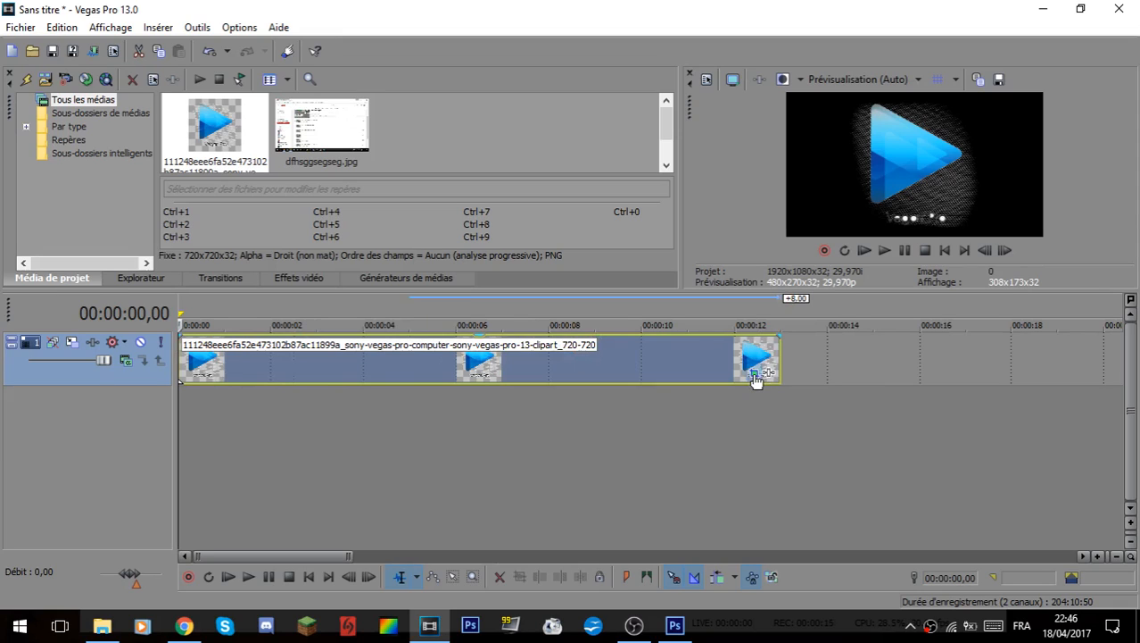
Step: Open the logo clip's pan/crop settings and, at 13 seconds, shrink the crop frame to about 258 × 258 around the Vegas Pro text
left_click(754, 374)
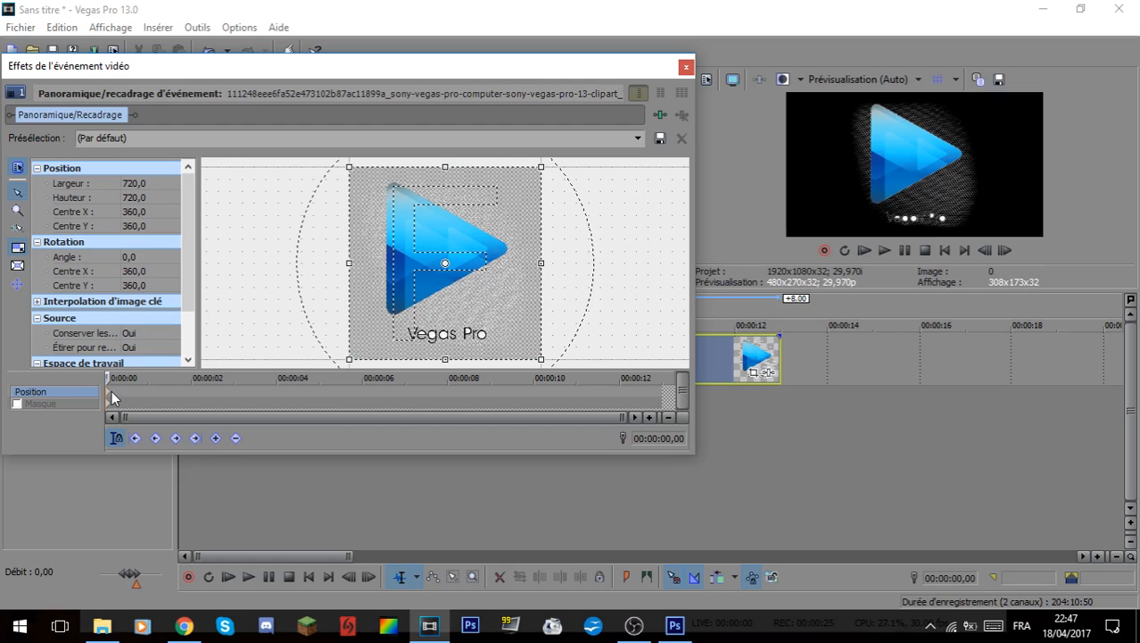
left_click_drag(500, 66, 675, 121)
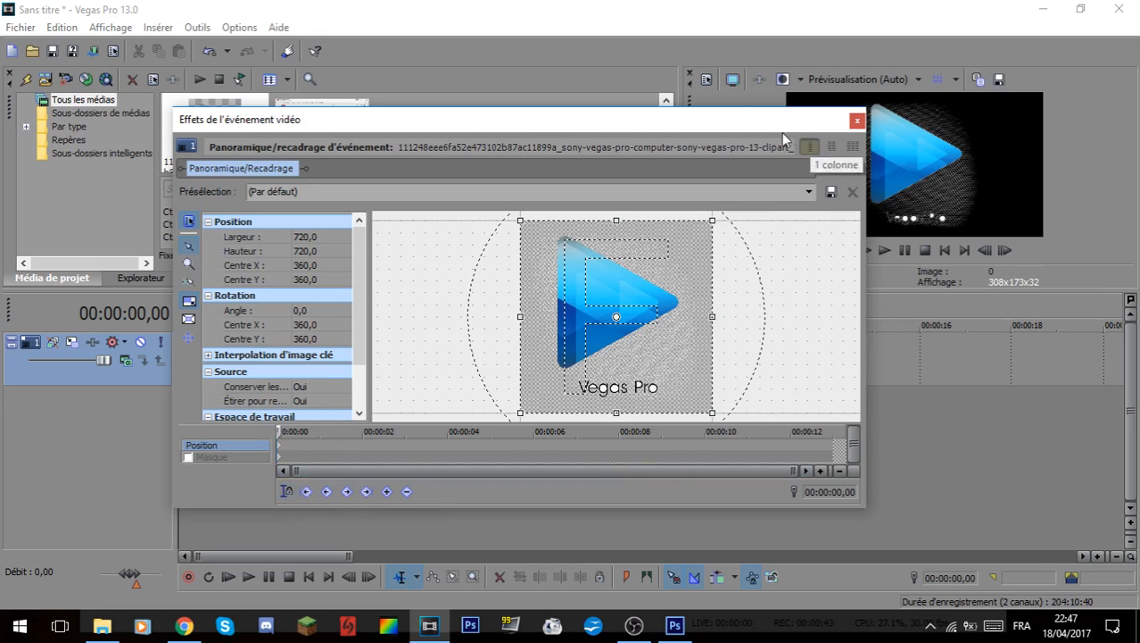
left_click_drag(738, 122, 495, 122)
left_click(590, 451)
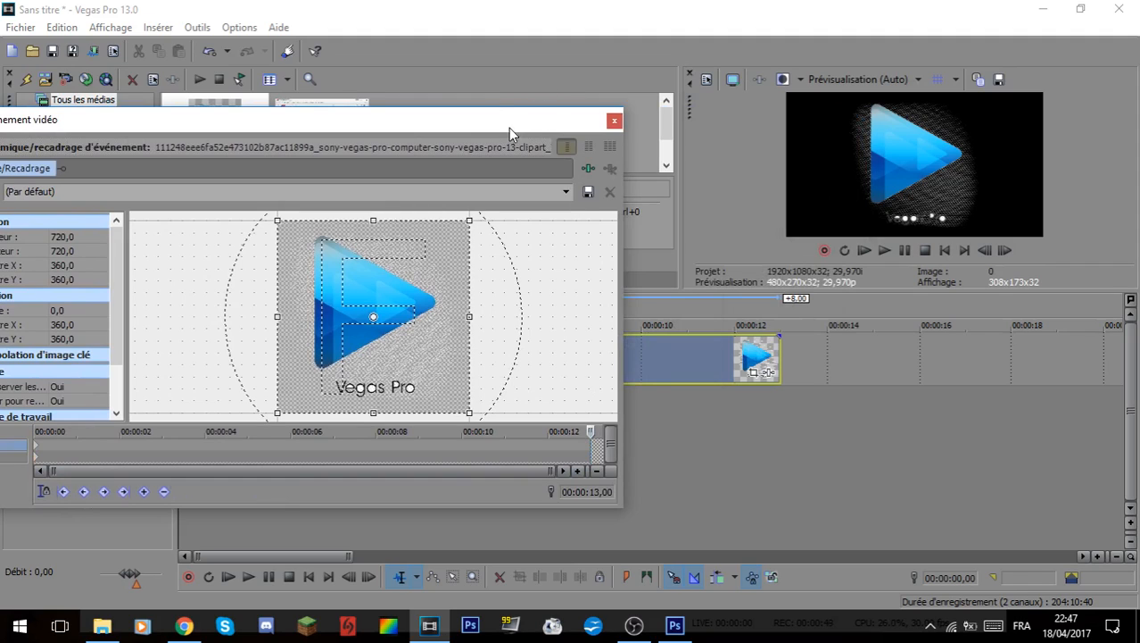
left_click_drag(508, 128, 762, 106)
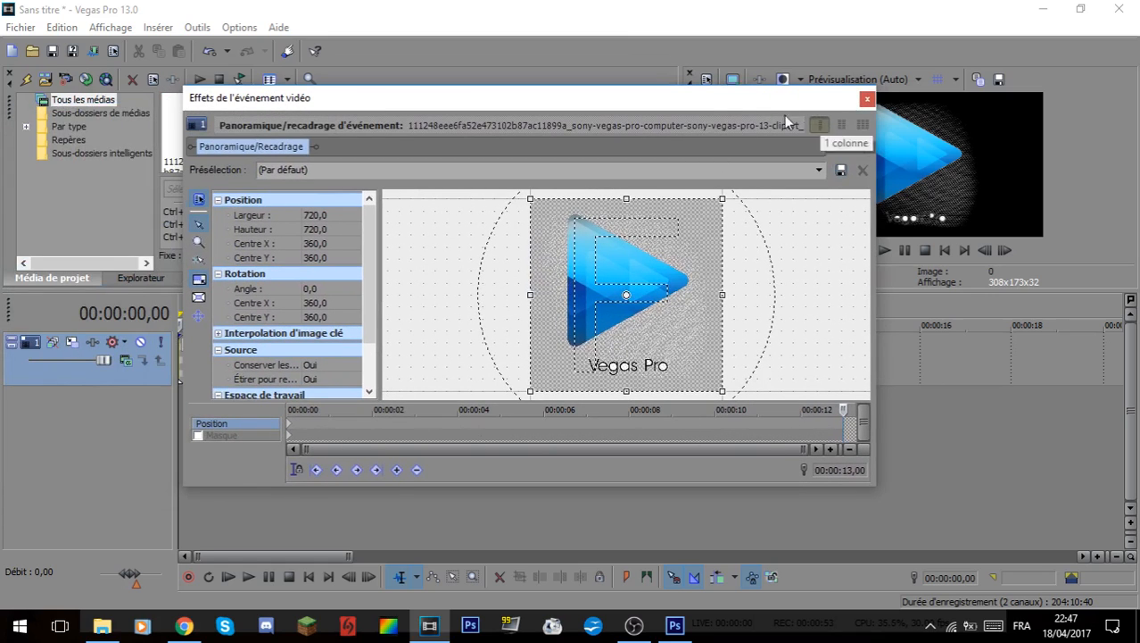
left_click_drag(704, 99, 850, 420)
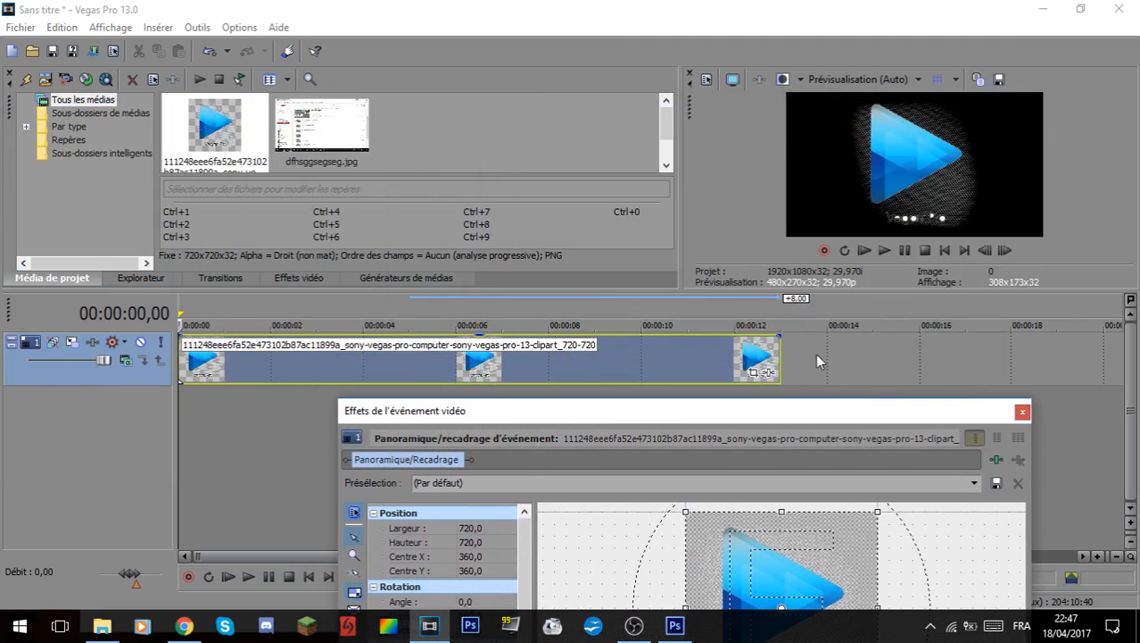
left_click_drag(688, 418, 452, 416)
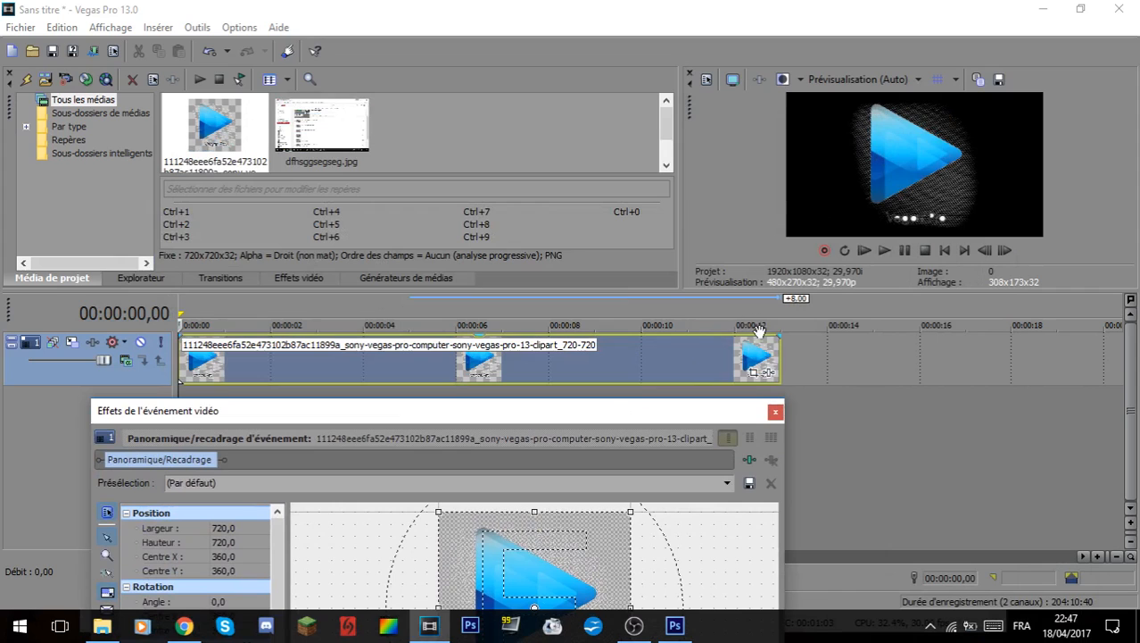
left_click_drag(702, 406, 672, 158)
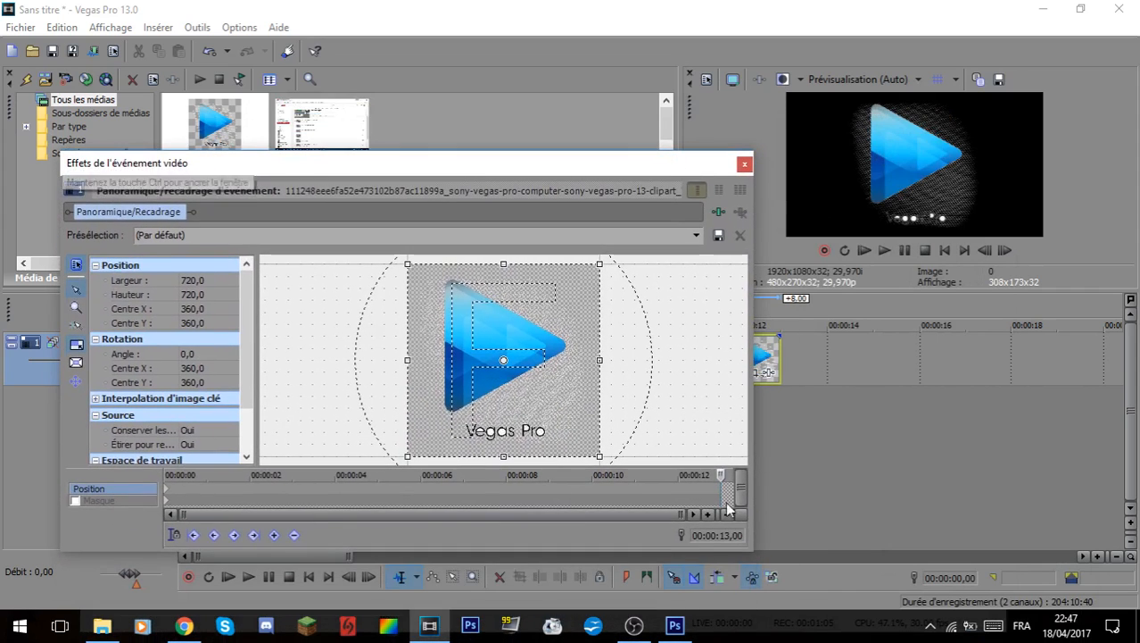
left_click_drag(546, 162, 592, 79)
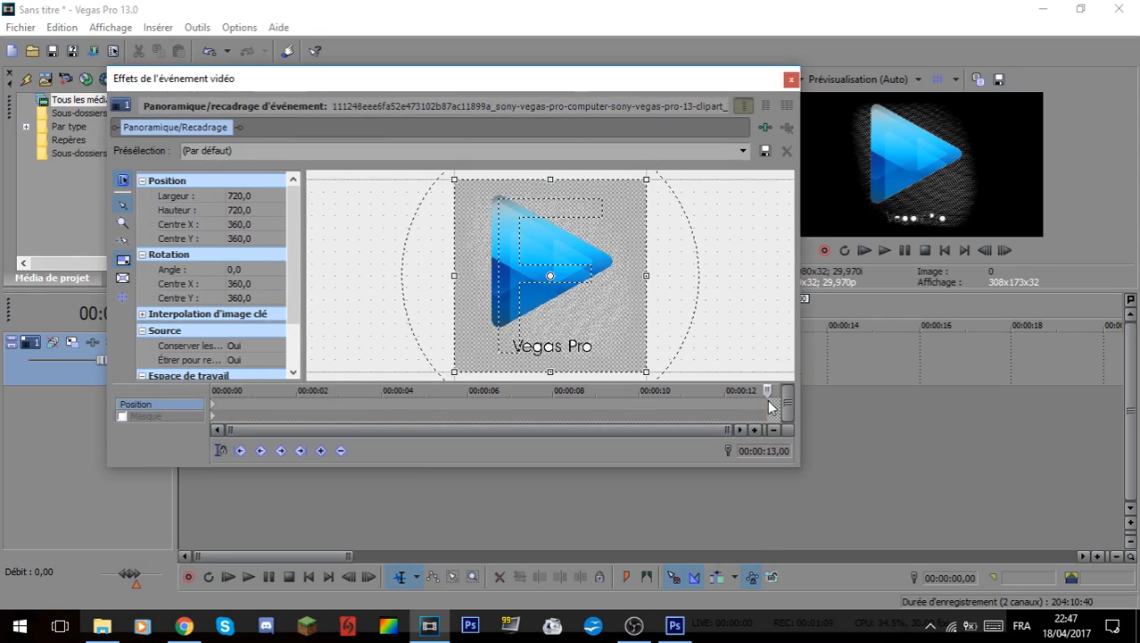
left_click_drag(644, 369, 565, 341)
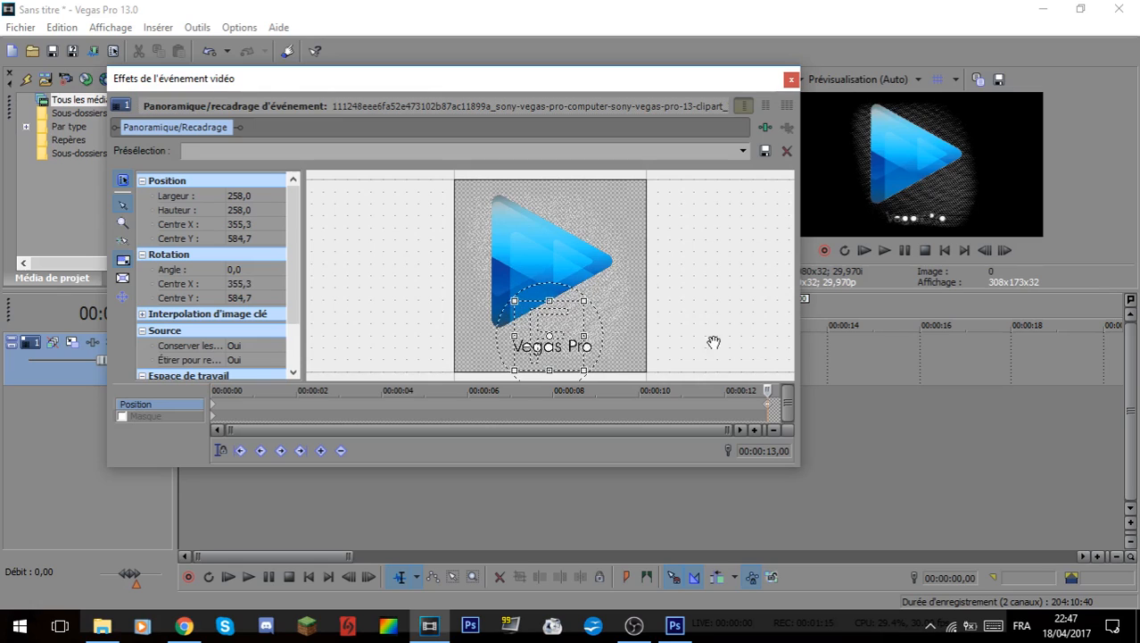
Step: Shift the crop frame of the 13-second keyframe horizontally to centre X about 377.3, then close the pan/crop settings
left_click_drag(675, 71, 377, 100)
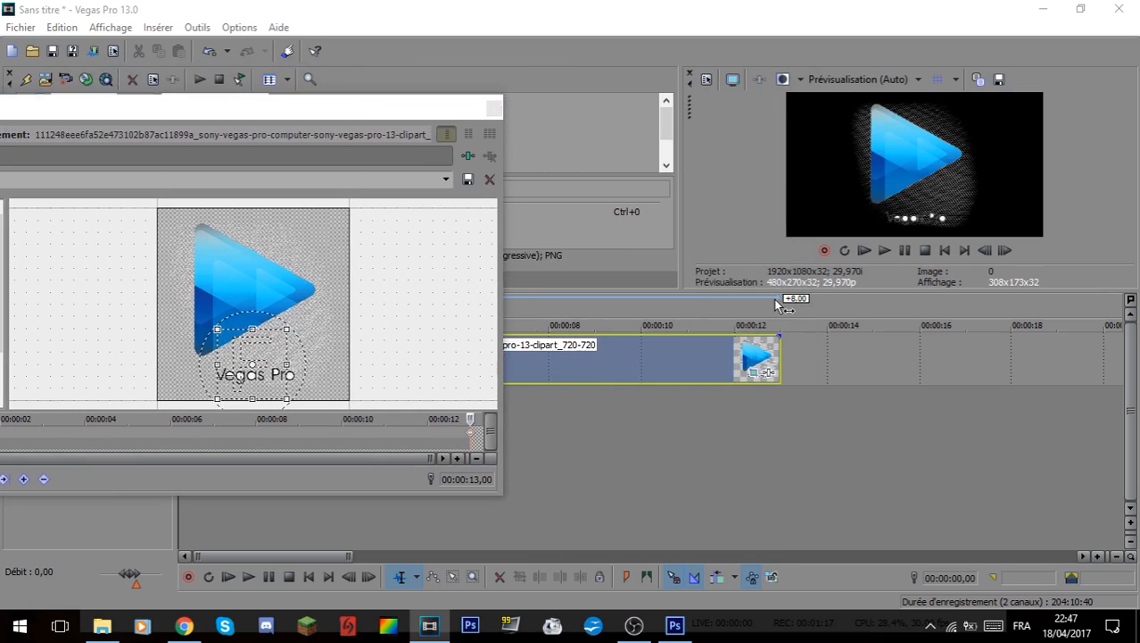
left_click(1003, 251)
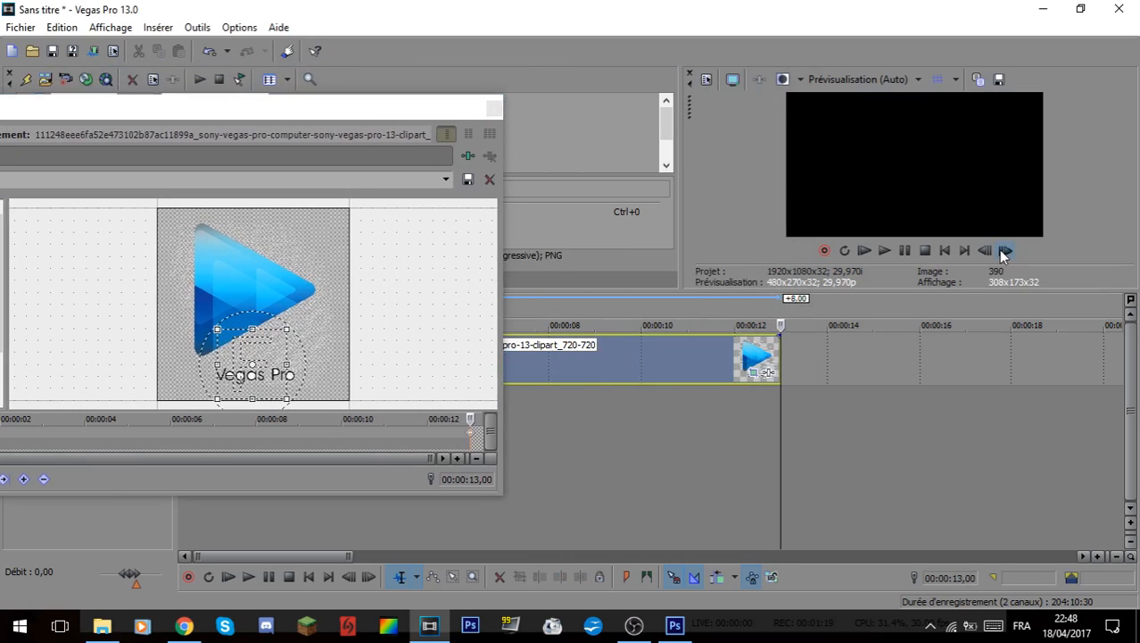
left_click_drag(346, 121, 543, 48)
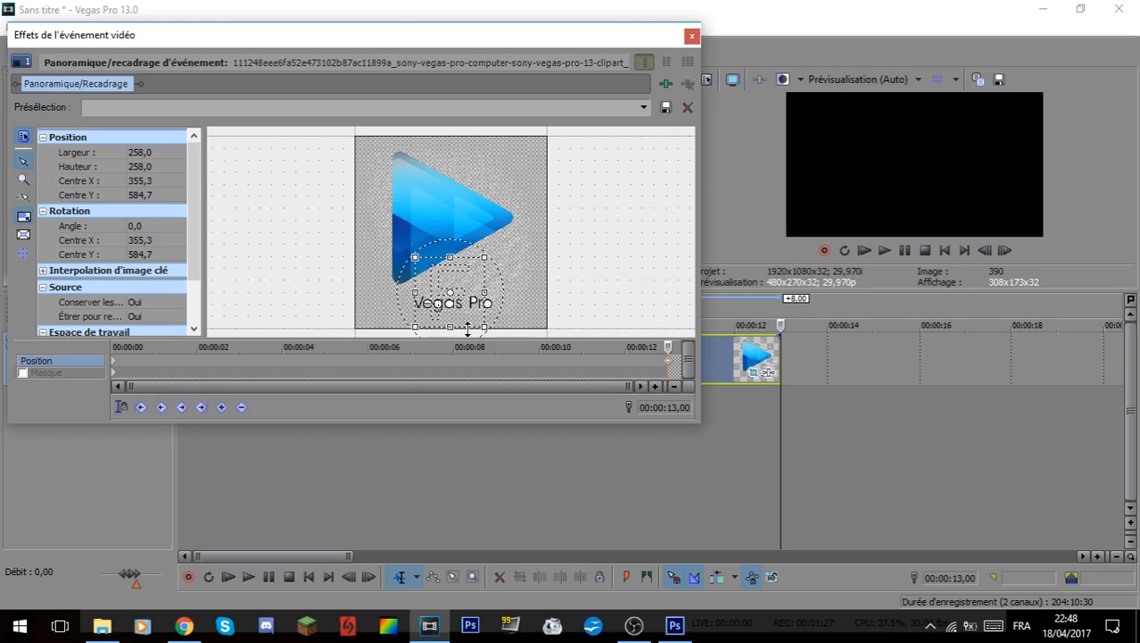
left_click_drag(471, 312, 478, 312)
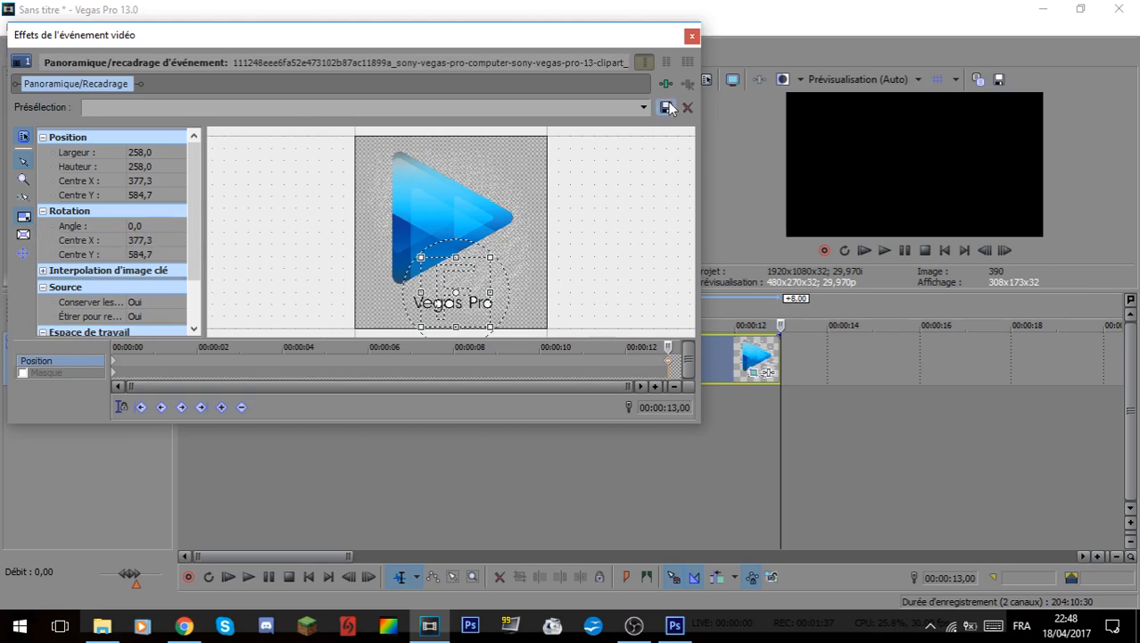
left_click(691, 37)
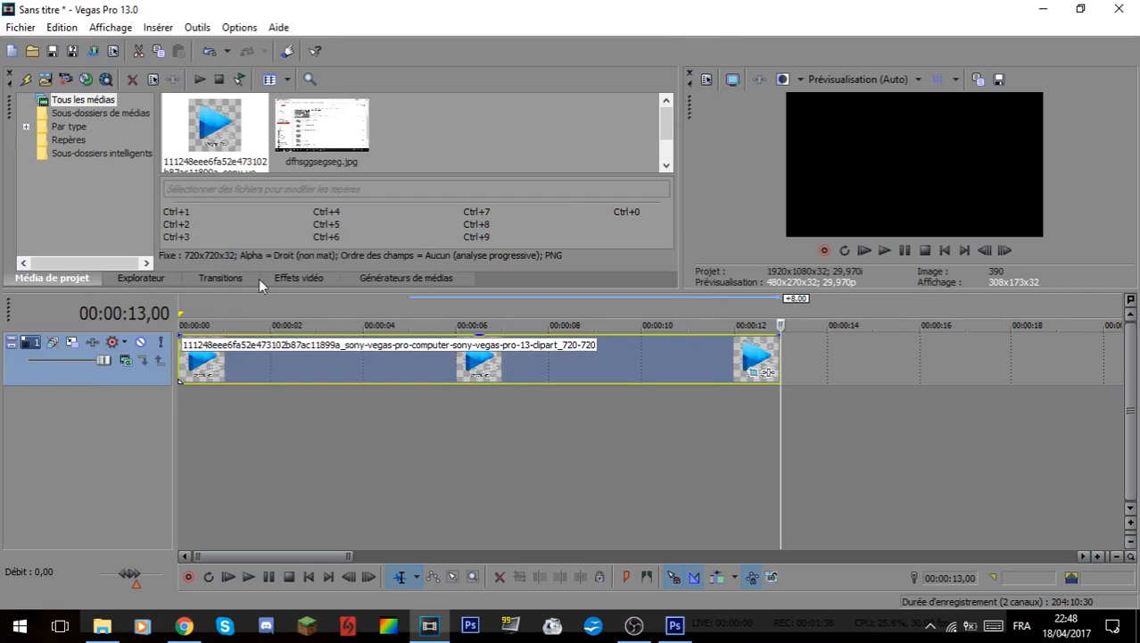
Step: Reduce the crop frame of the logo clip's 13-second keyframe to about 239 × 239 and play the clip from its start
left_click(758, 375)
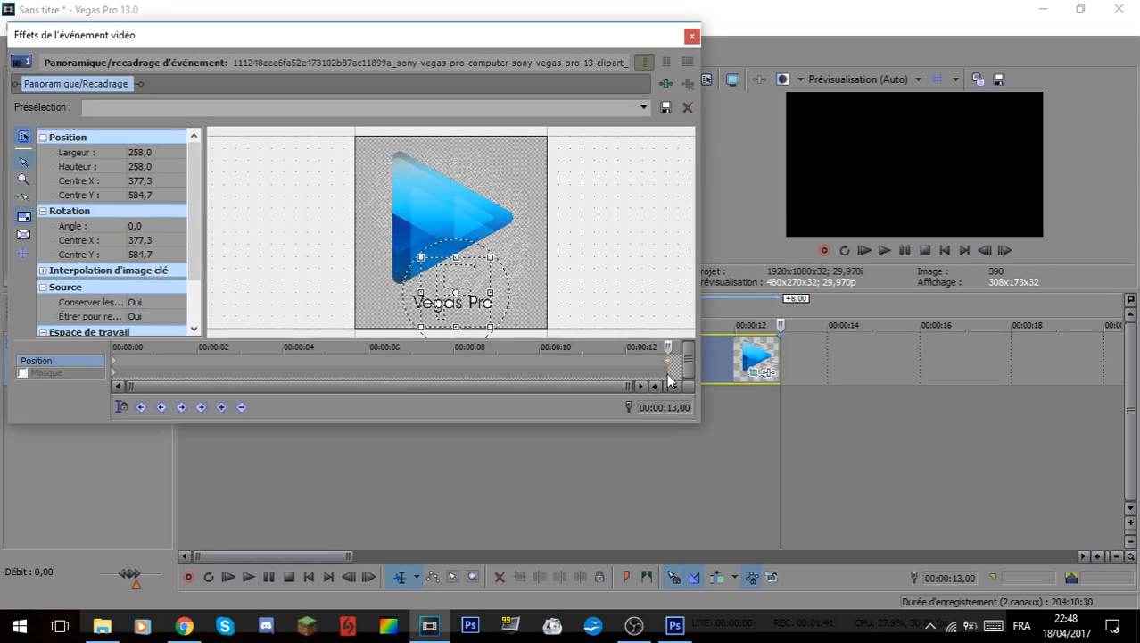
left_click(119, 362)
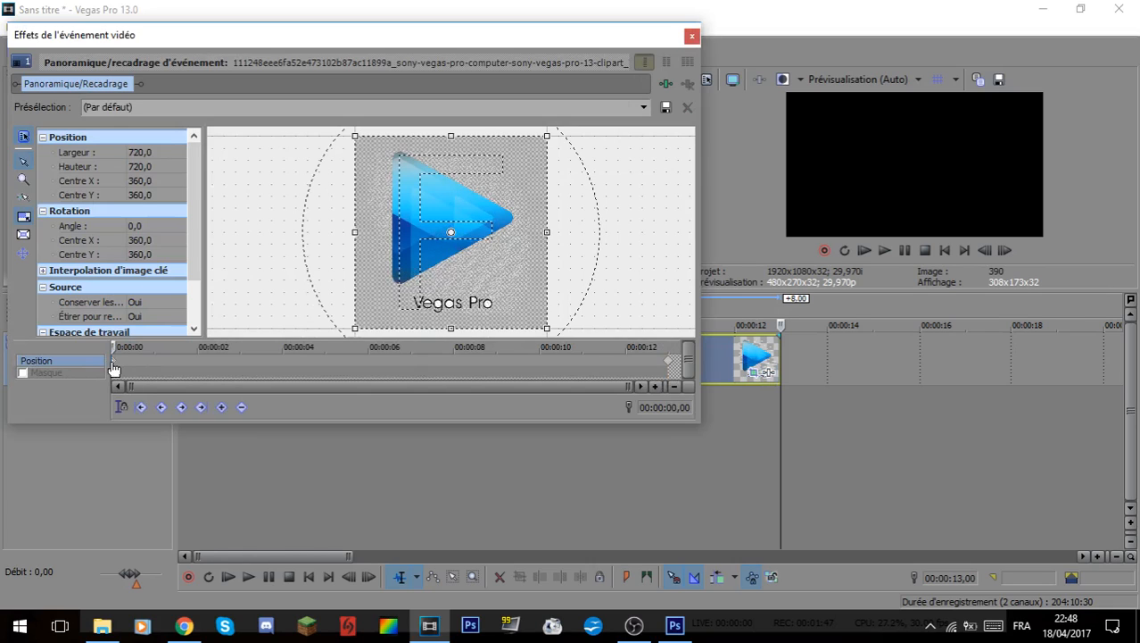
left_click(674, 362)
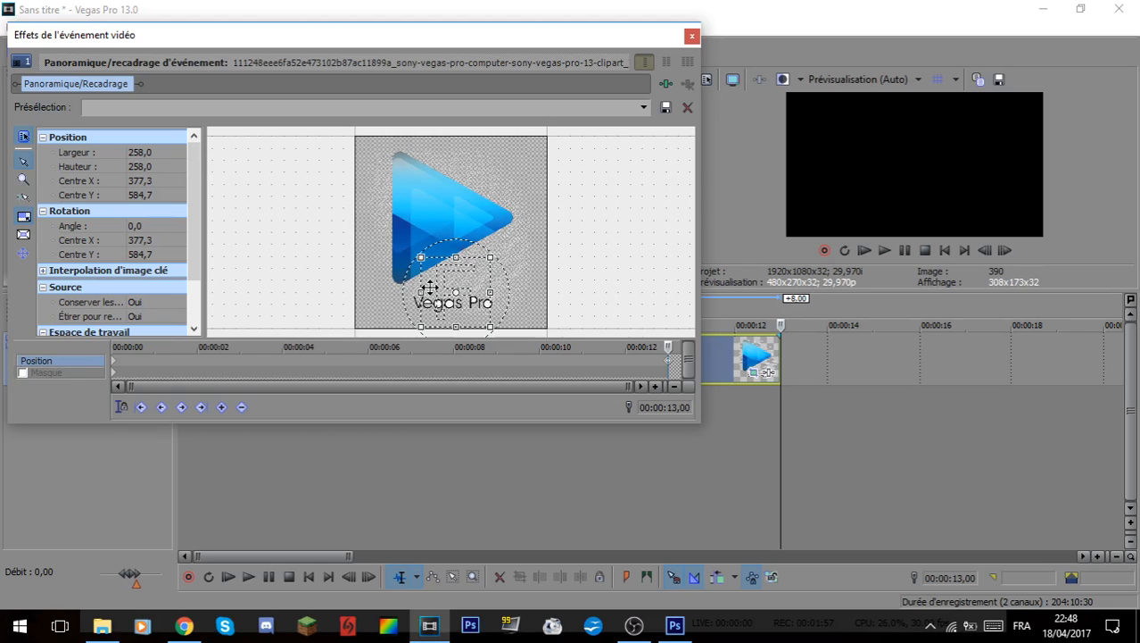
mouse_move(421, 257)
left_mouse_down()
mouse_move(413, 251)
mouse_move(425, 256)
left_mouse_up()
left_click(691, 36)
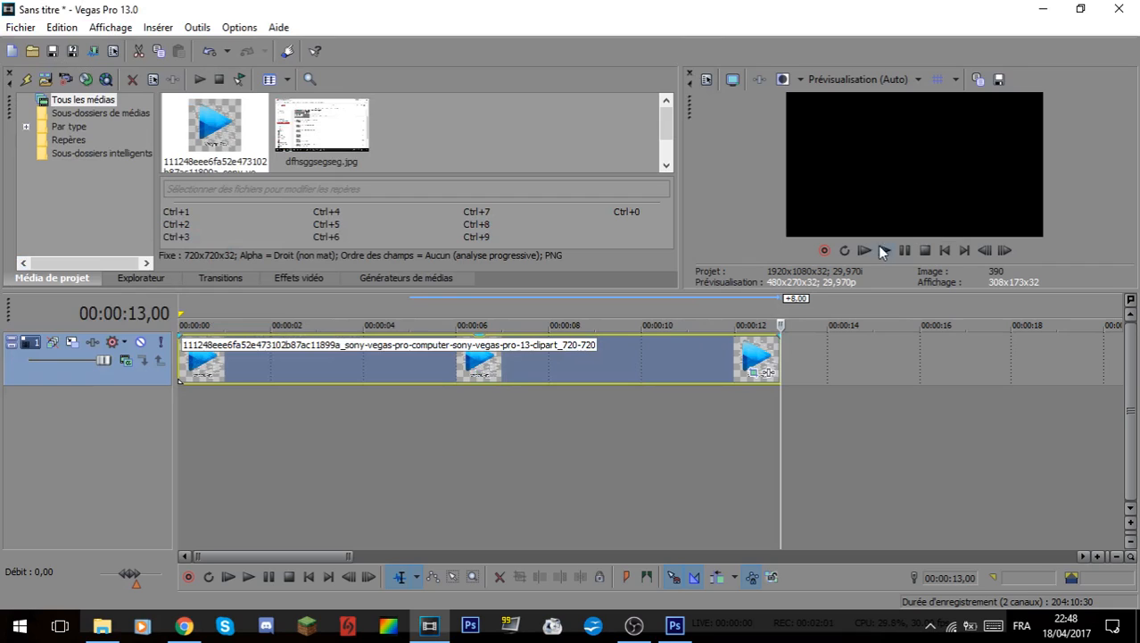
left_click(863, 251)
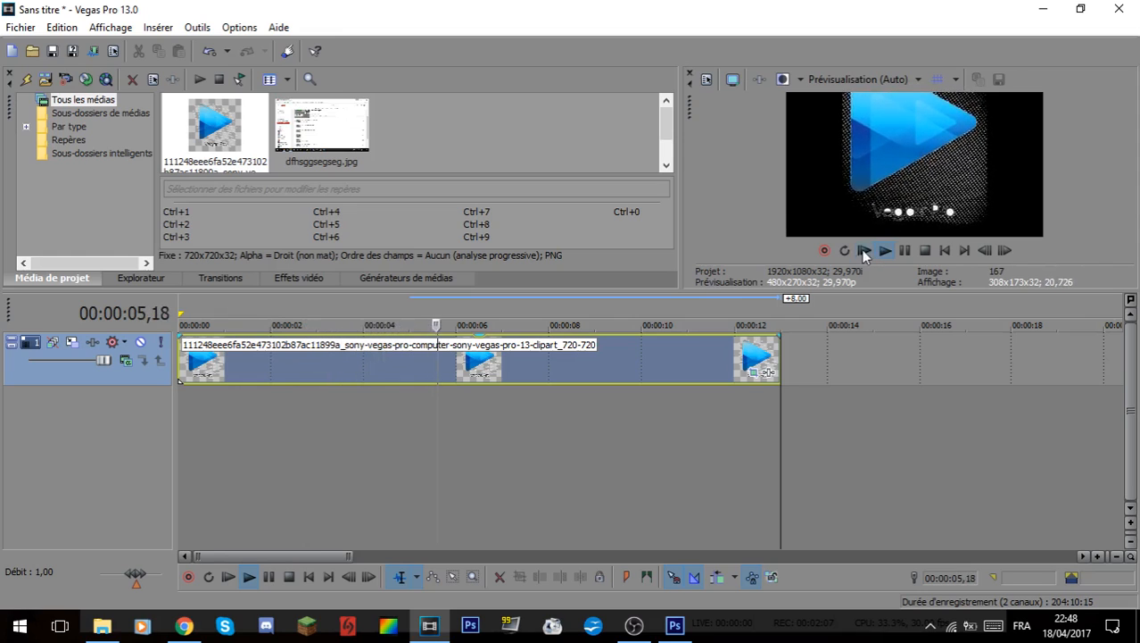
Step: Delete the logo clip's position keyframe at 13 seconds and synchronise the pan/crop cursor with the timeline
left_click(756, 368)
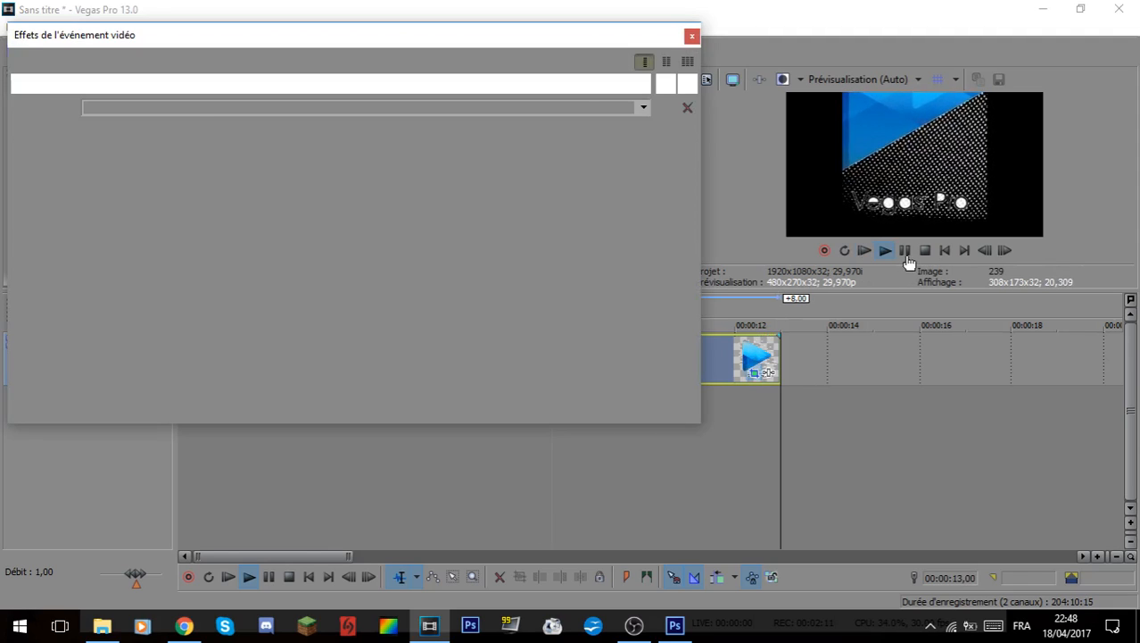
left_click(672, 368)
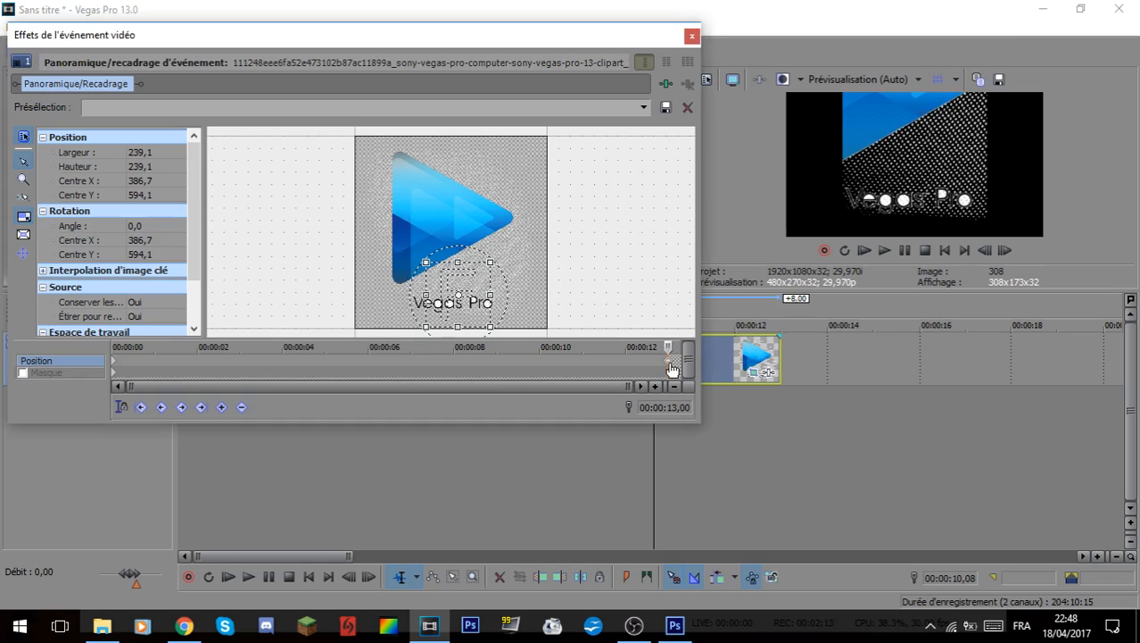
key("Delete")
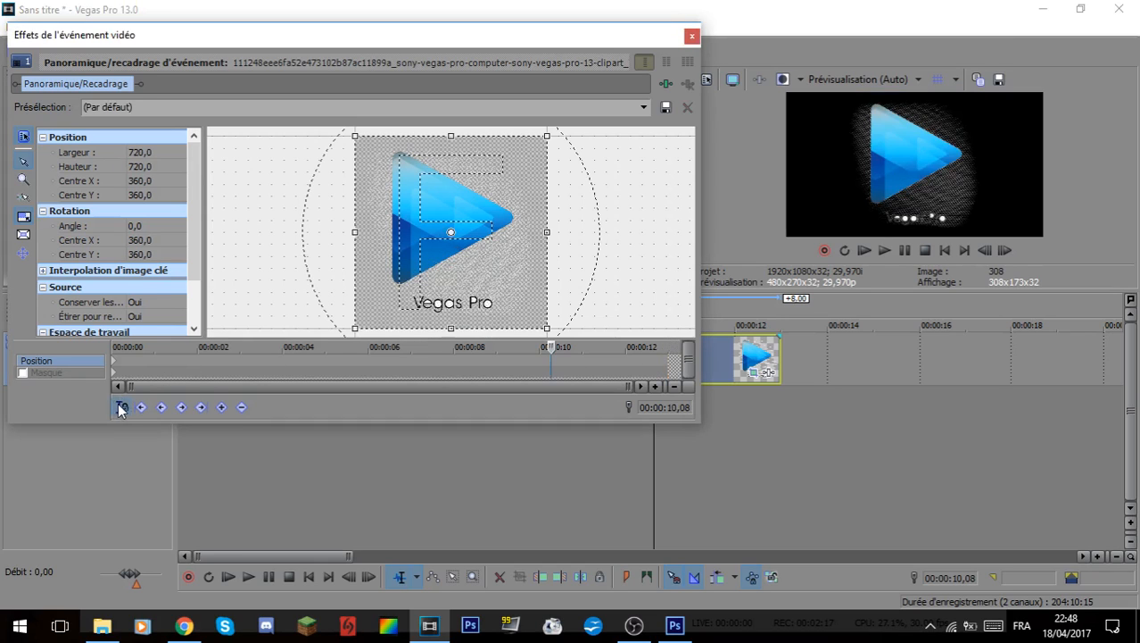
Step: Add a position keyframe at 00:00:02,21 by moving the crop frame to about centre X 476.3, centre Y 426.0
left_click_drag(473, 39, 913, 417)
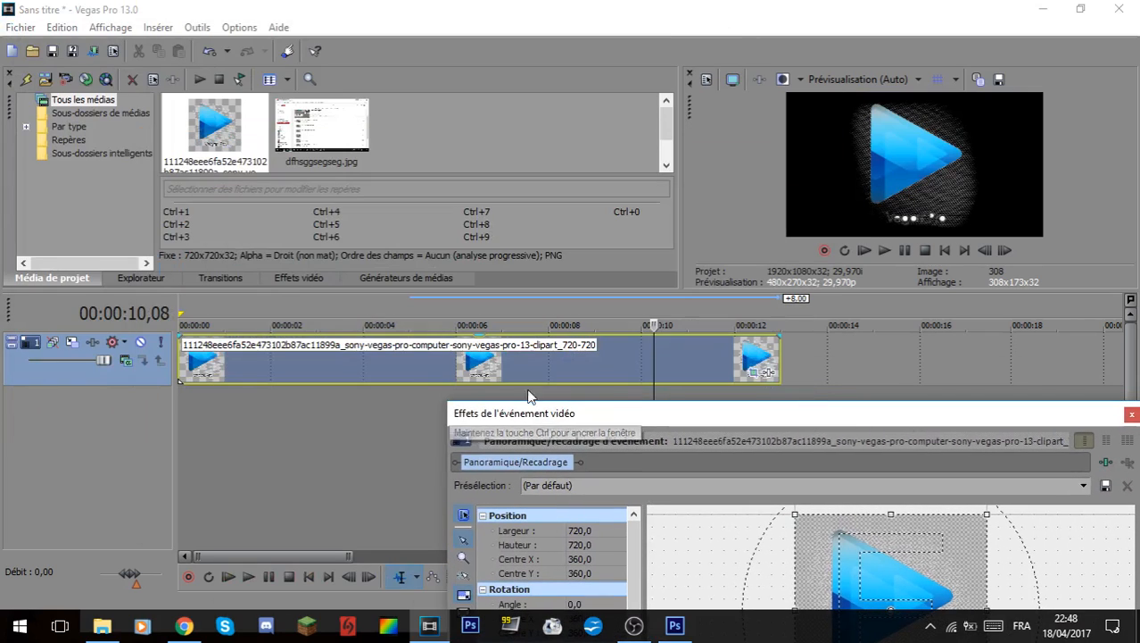
left_click(305, 304)
left_click_drag(649, 412, 310, 142)
left_click_drag(560, 376, 591, 398)
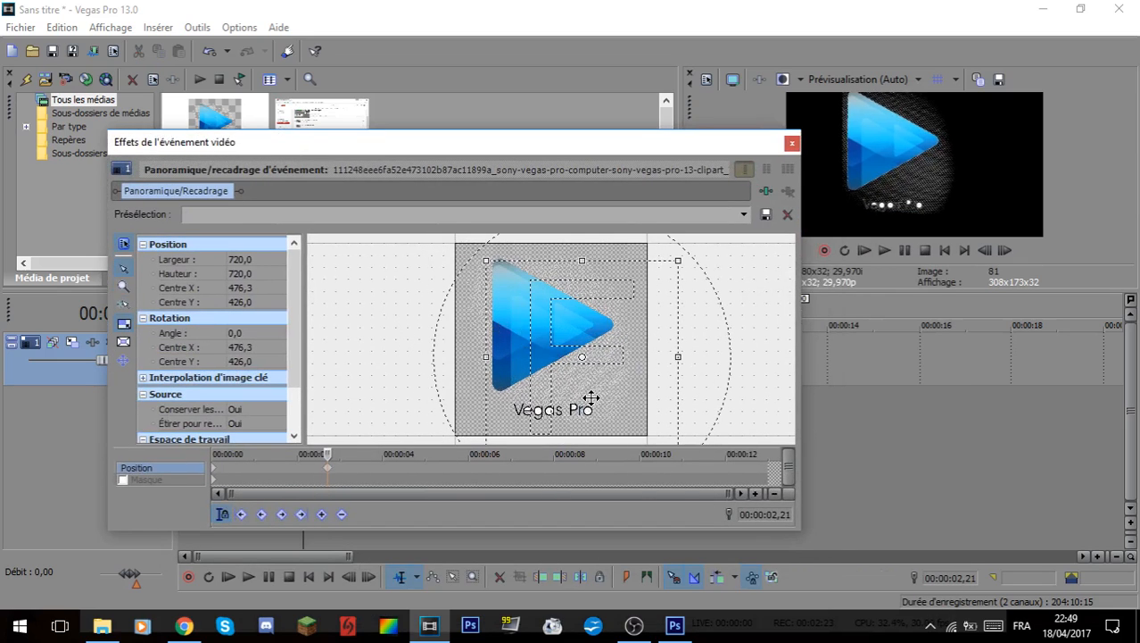
Step: Uncover the timeline and advance the preview frame by frame to 00:00:03,00
left_click_drag(572, 148, 676, 449)
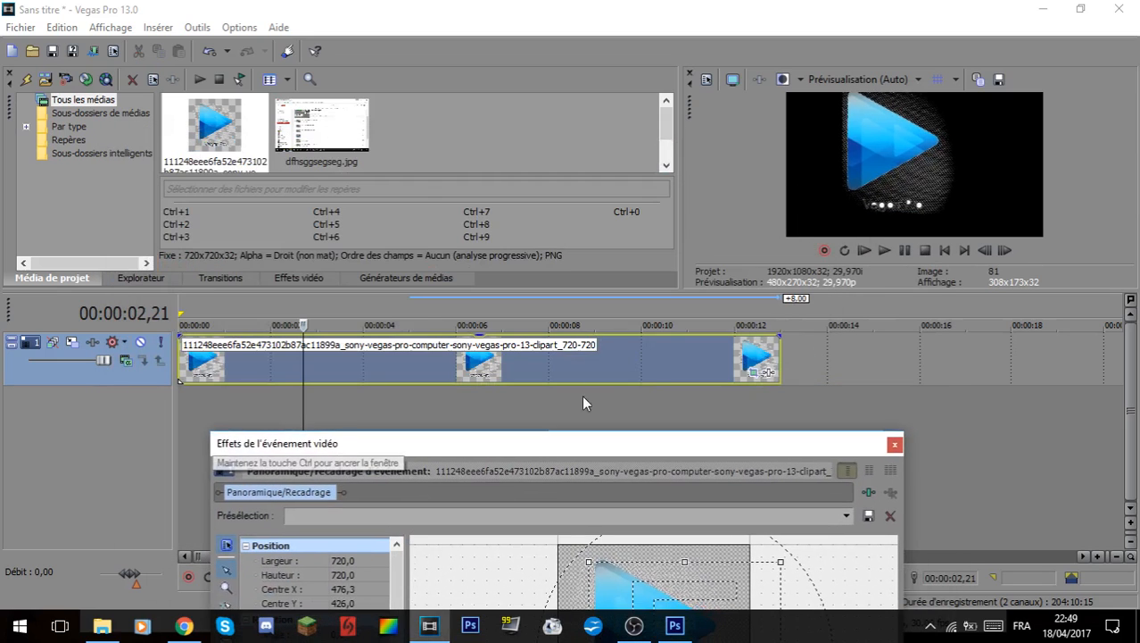
left_click(1007, 252)
left_click(1007, 251)
left_click(1006, 252)
double_click(1007, 252)
double_click(1007, 252)
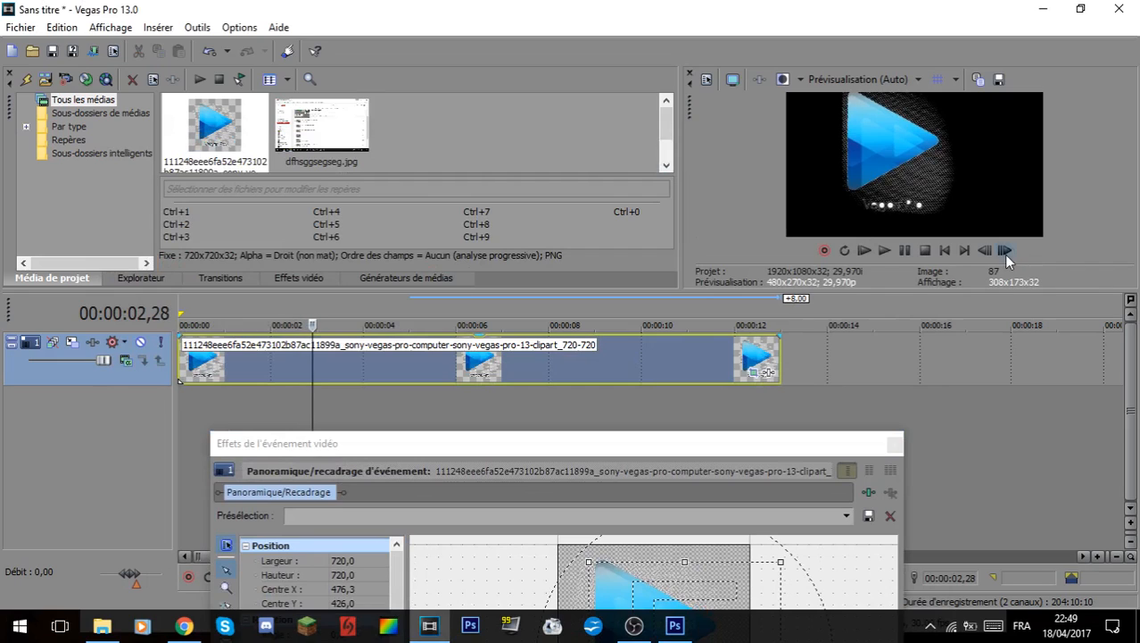
double_click(1007, 251)
left_click(883, 252)
key("space")
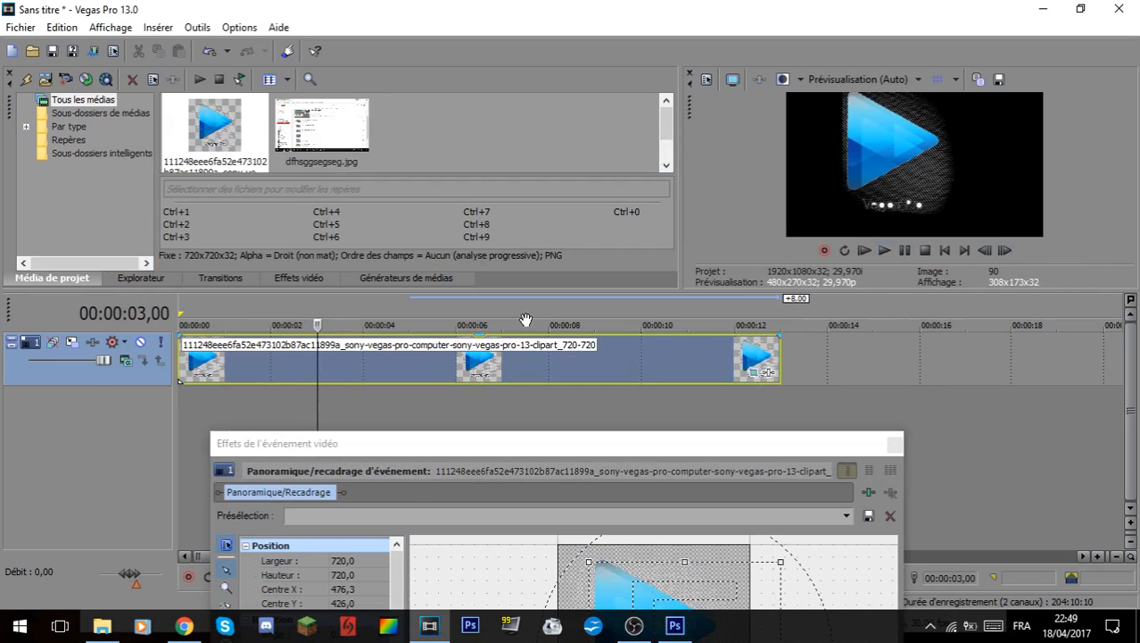
Step: At 00:00:06,13, resize the crop frame to about 456 × 456 centred near X 369.4, Y 595.7, then close the pan/crop settings
left_click(476, 320)
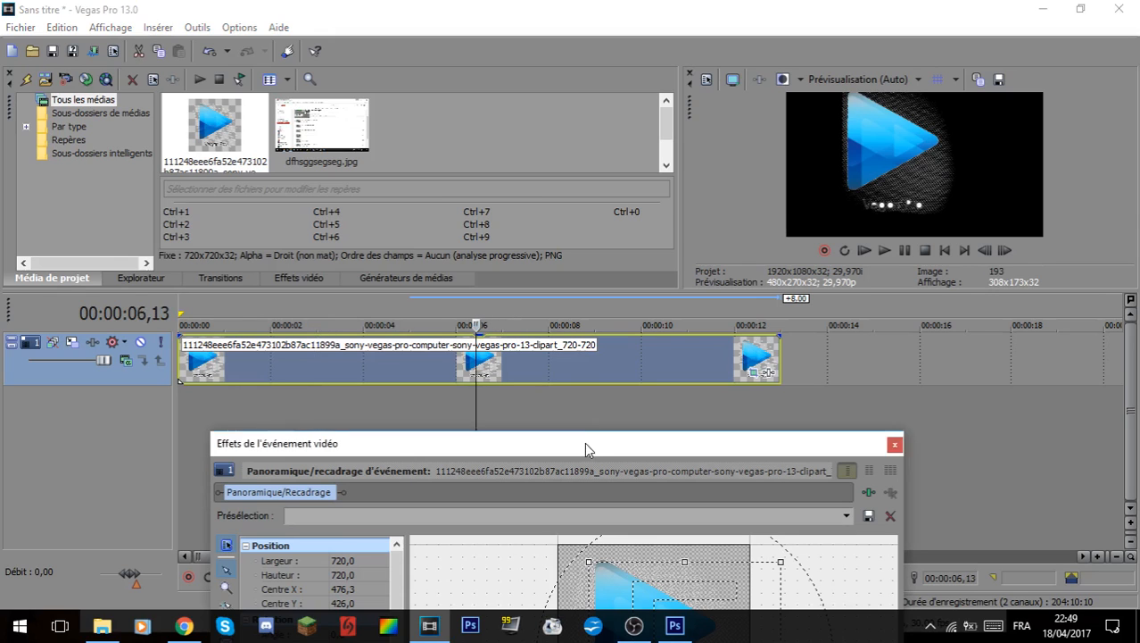
left_click_drag(585, 442, 508, 157)
left_click_drag(635, 355, 624, 399)
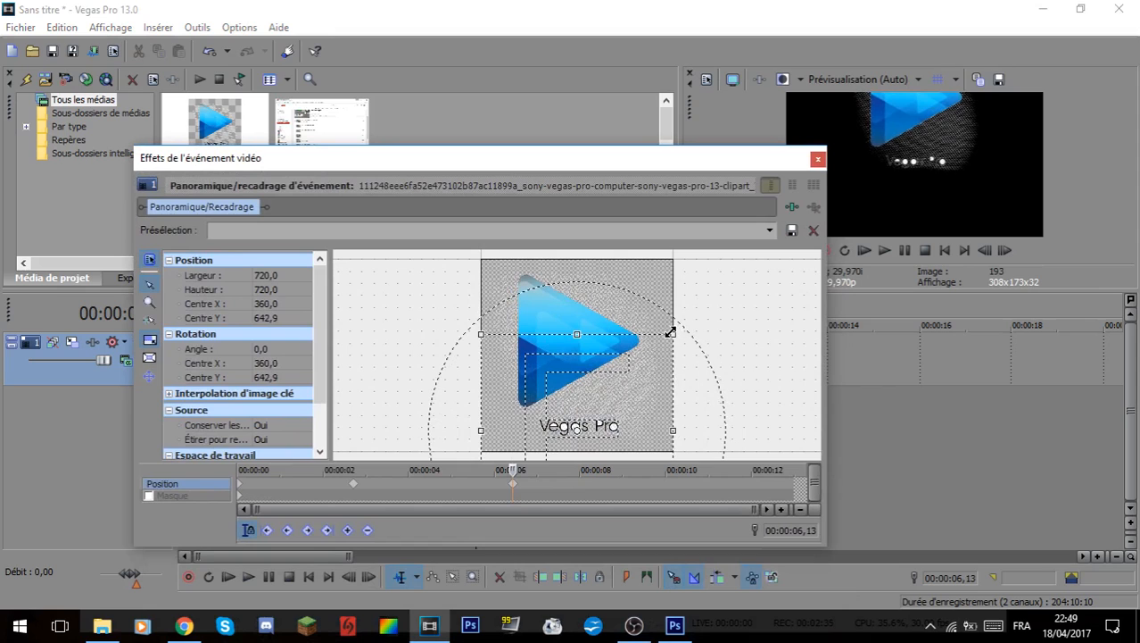
left_click_drag(674, 336, 629, 385)
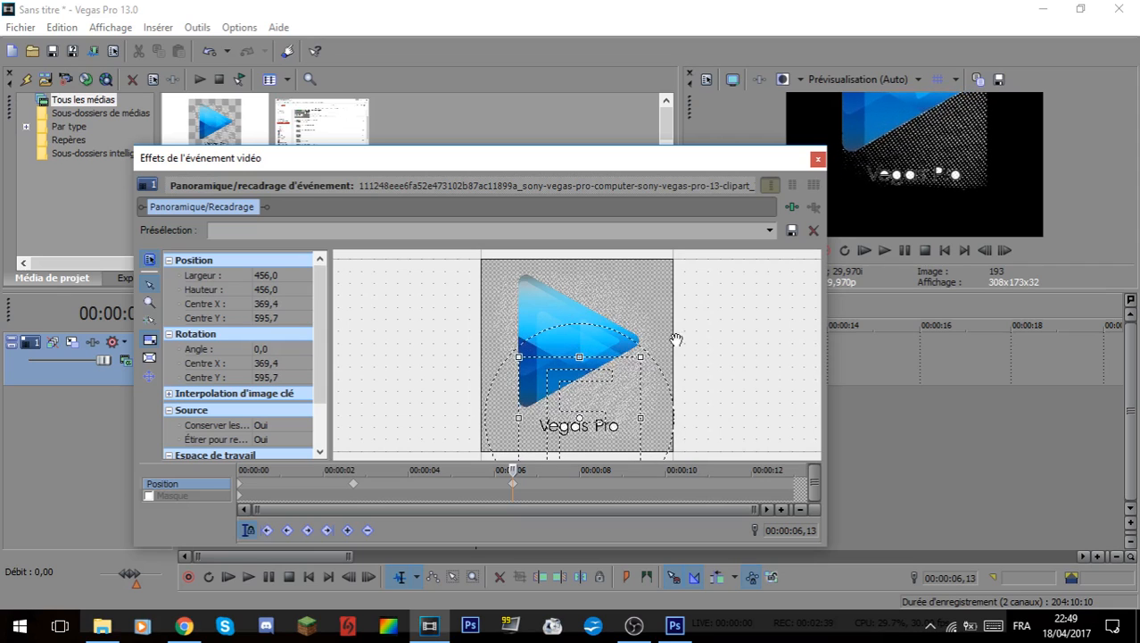
left_click(818, 160)
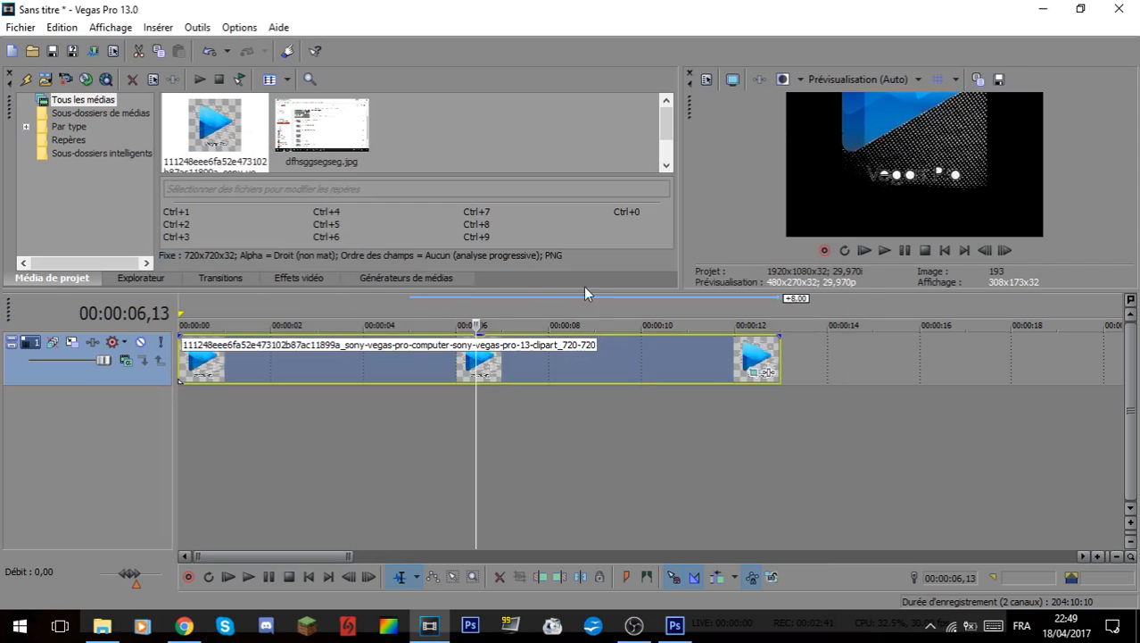
Step: Play the keyframed logo animation from near the start of the timeline, then stop playback
left_click(189, 308)
key("space")
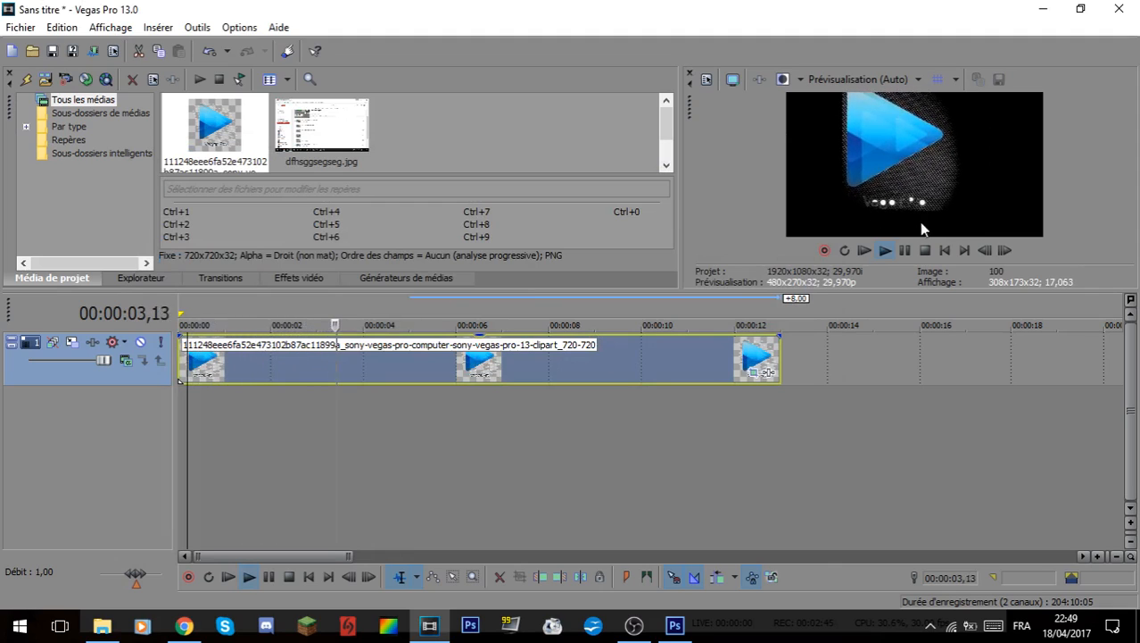
left_click(926, 250)
Step: Reopen the logo clip's pan/crop settings, briefly play the animation with them open, then close them
left_click(755, 370)
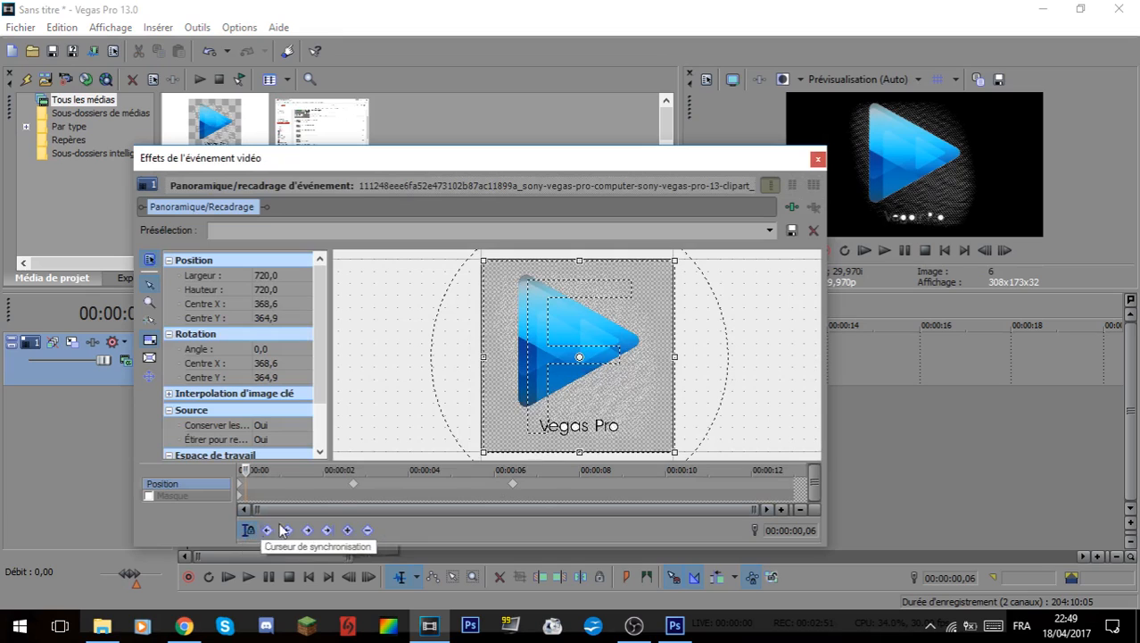
left_click(248, 530)
left_click(884, 251)
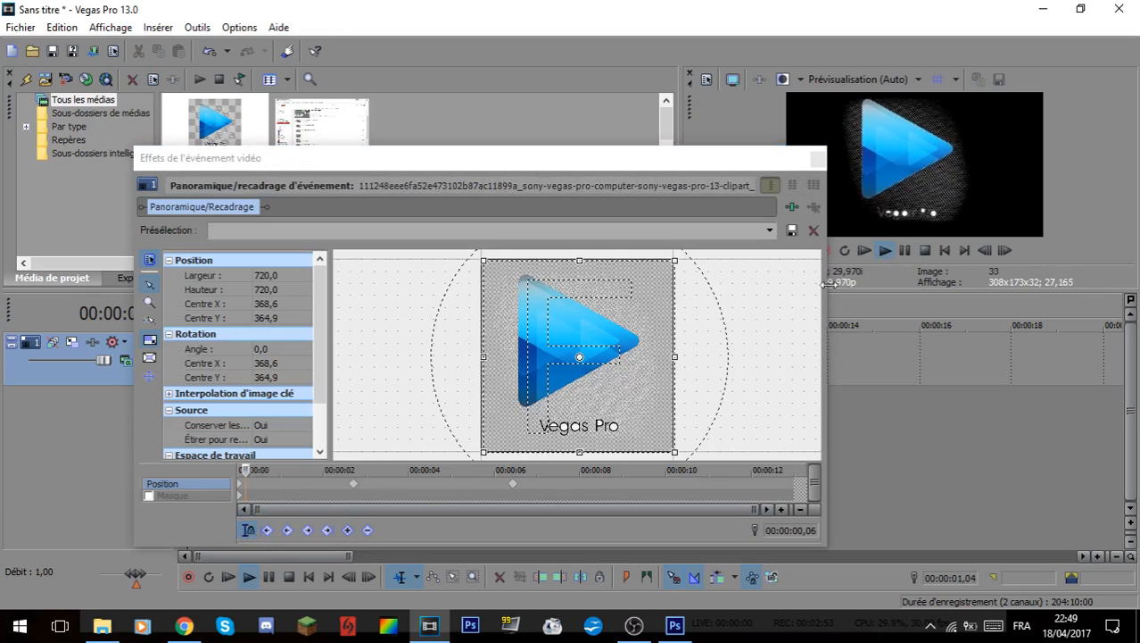
left_click(924, 251)
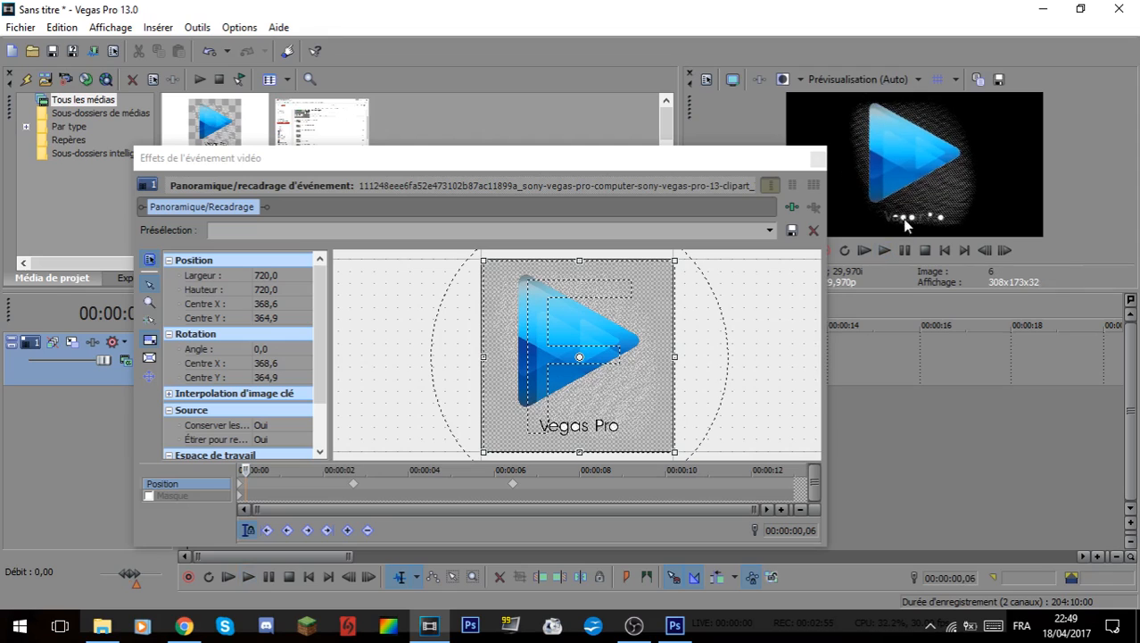
left_click(818, 159)
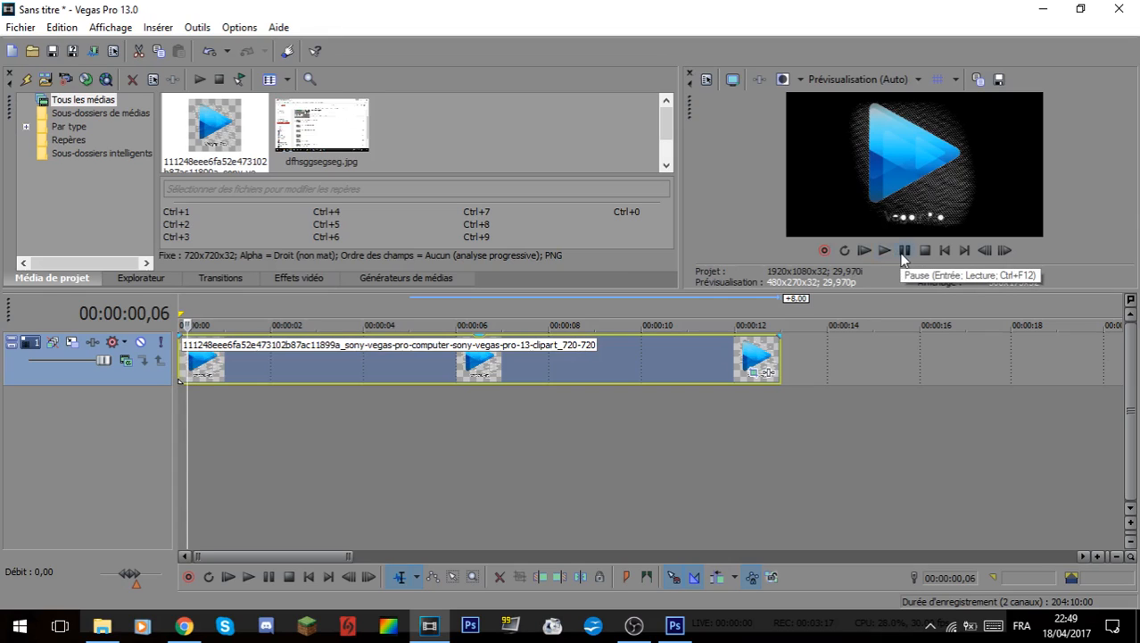
mouse_move(634, 625)
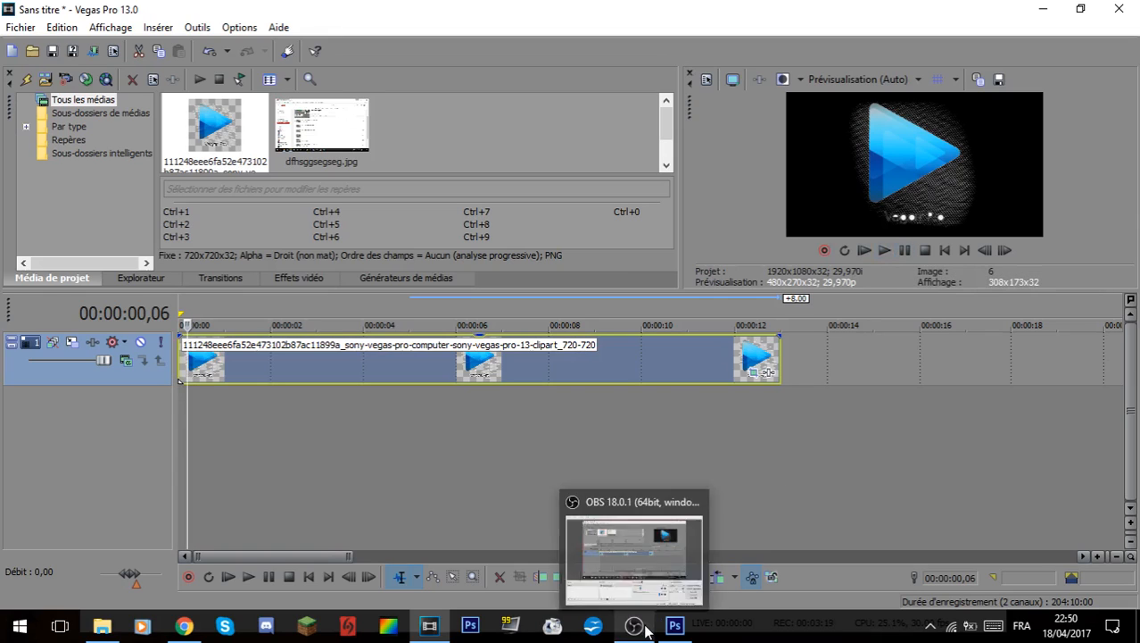
left_click(642, 560)
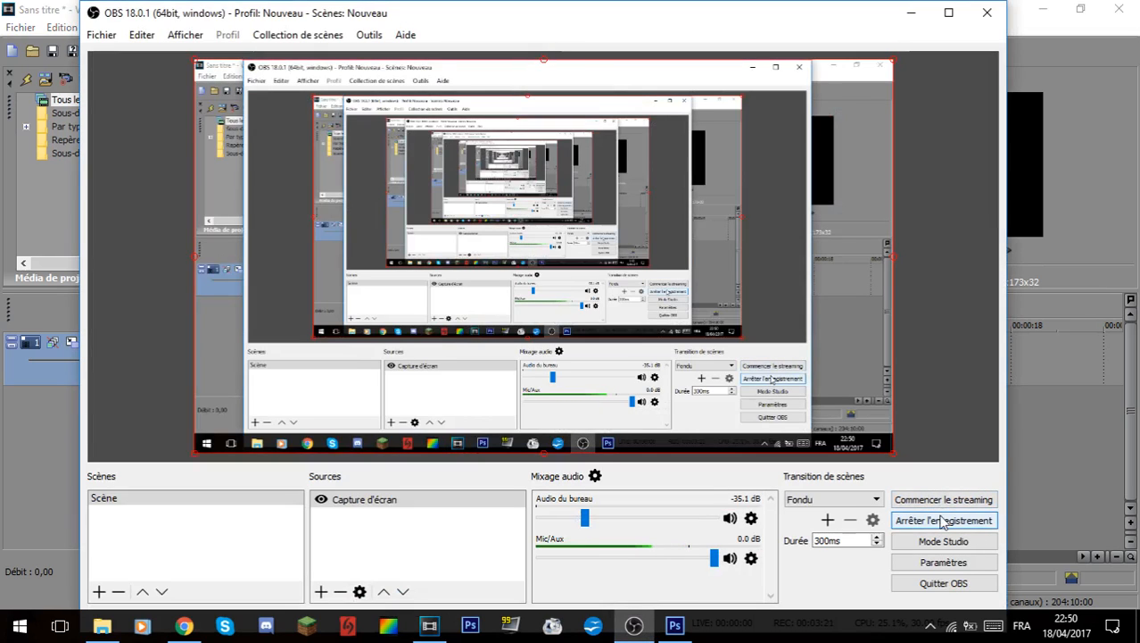